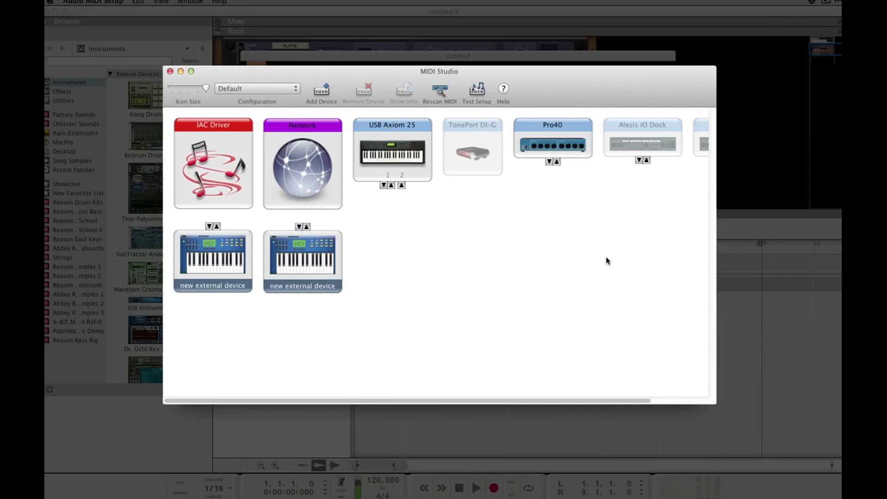
pyautogui.doubleClick(221, 153)
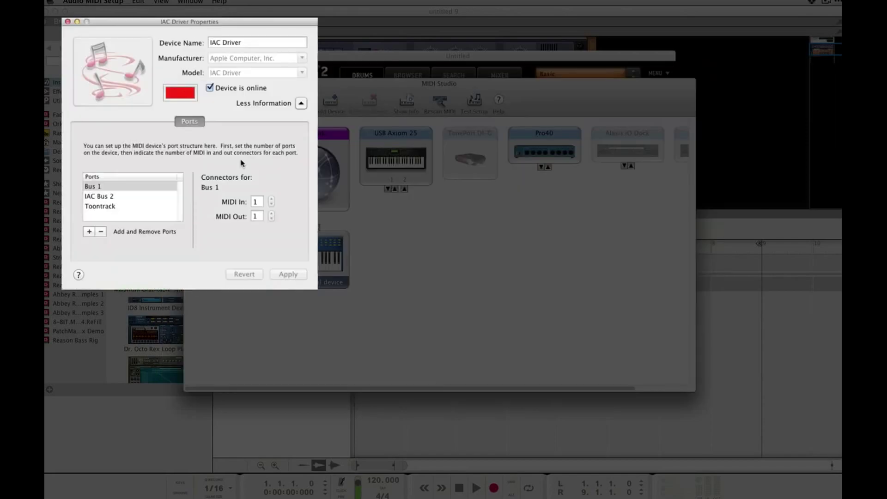
pyautogui.moveTo(165, 26); pyautogui.dragTo(427, 49)
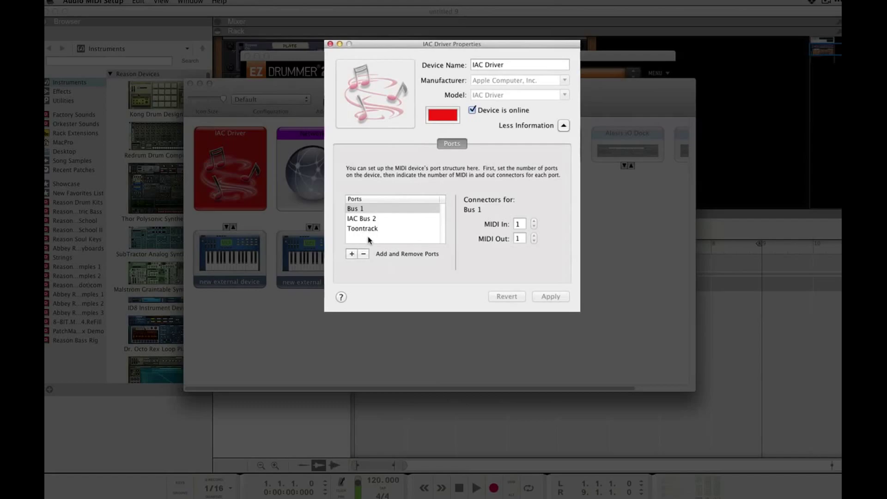
pyautogui.click(368, 239)
pyautogui.click(353, 254)
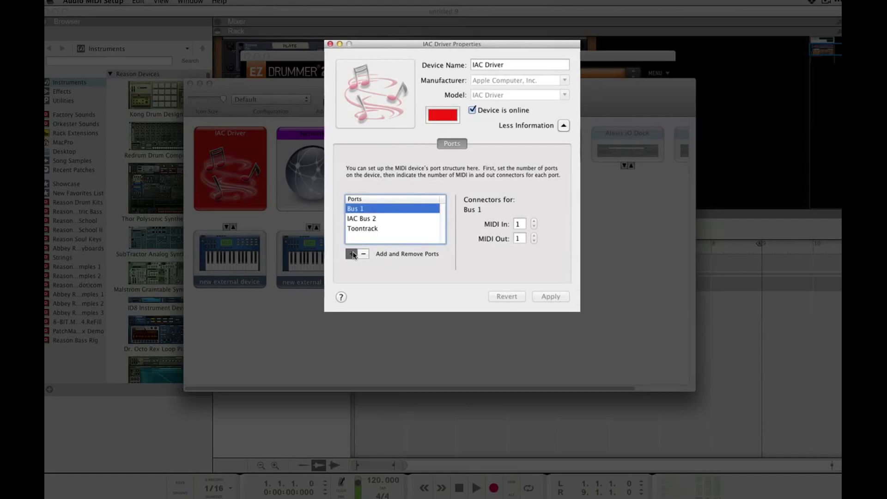
pyautogui.click(361, 239)
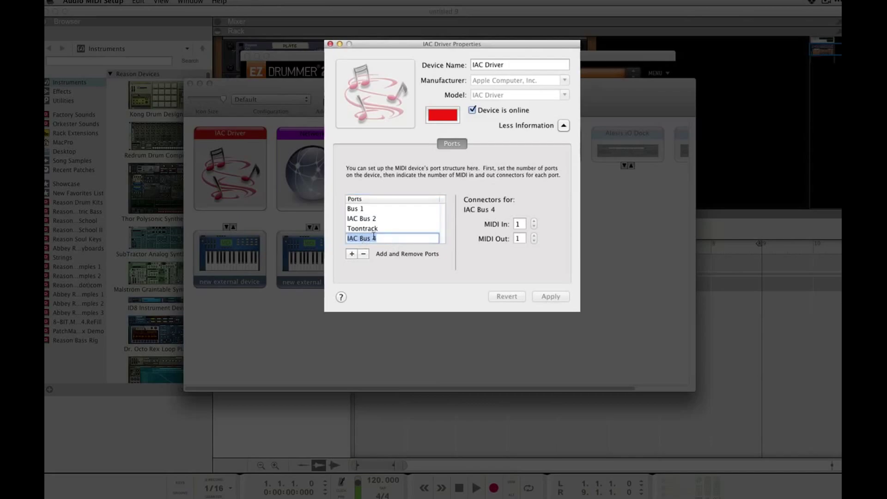
pyautogui.press('BackSpace')
pyautogui.write('y')
pyautogui.click(399, 221)
pyautogui.click(366, 240)
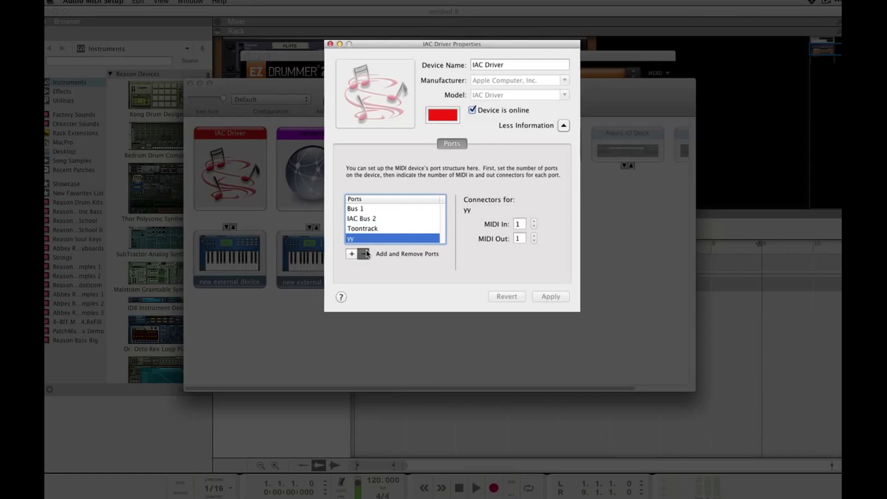
pyautogui.click(366, 254)
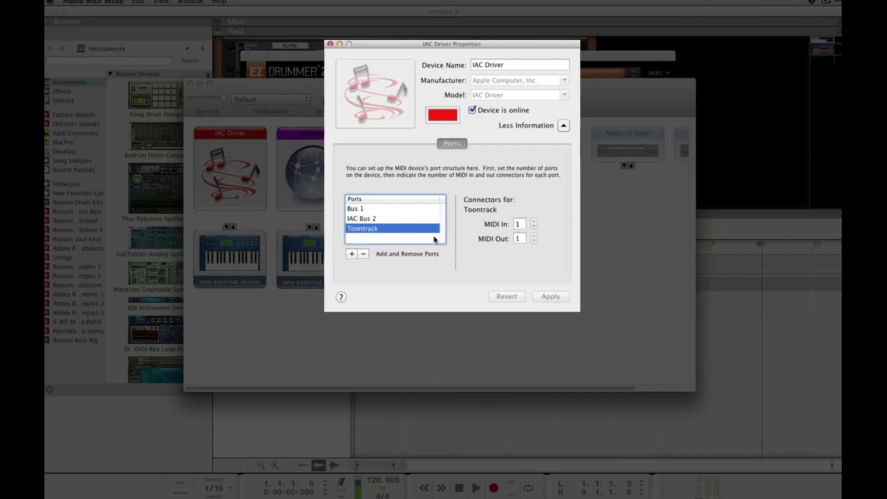
pyautogui.click(330, 44)
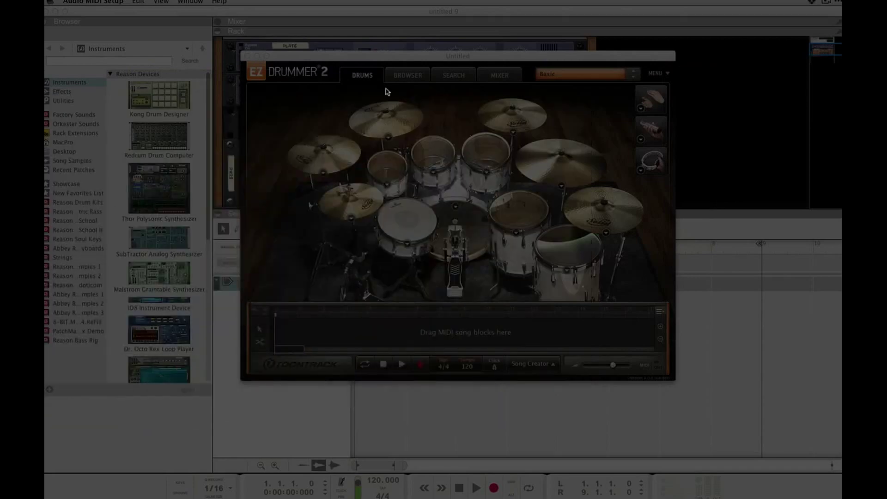
# Step: Enable IAC Driver Toontrack and USB Axiom 25 Port 1 as EZdrummer 2's MIDI inputs
pyautogui.click(166, 2)
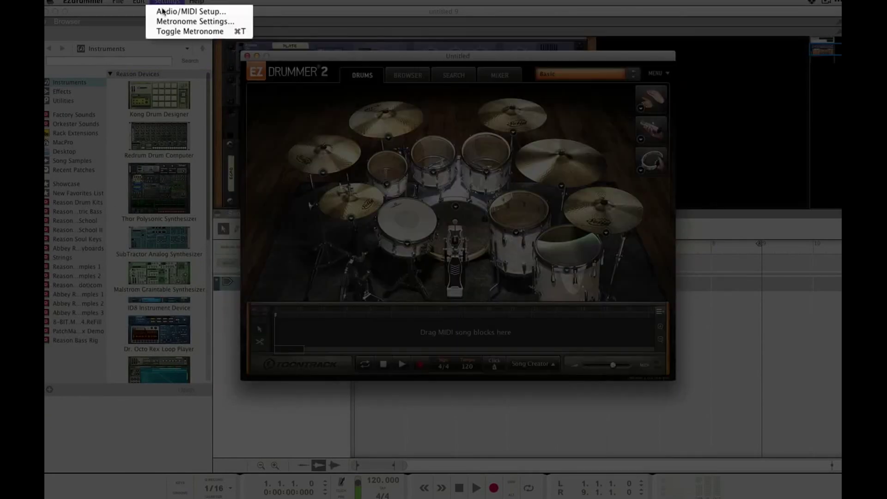
pyautogui.click(167, 12)
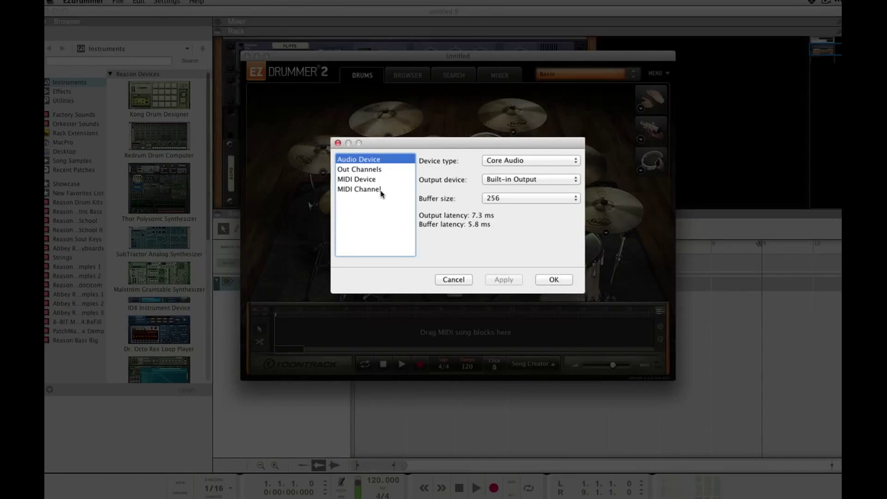
pyautogui.click(371, 182)
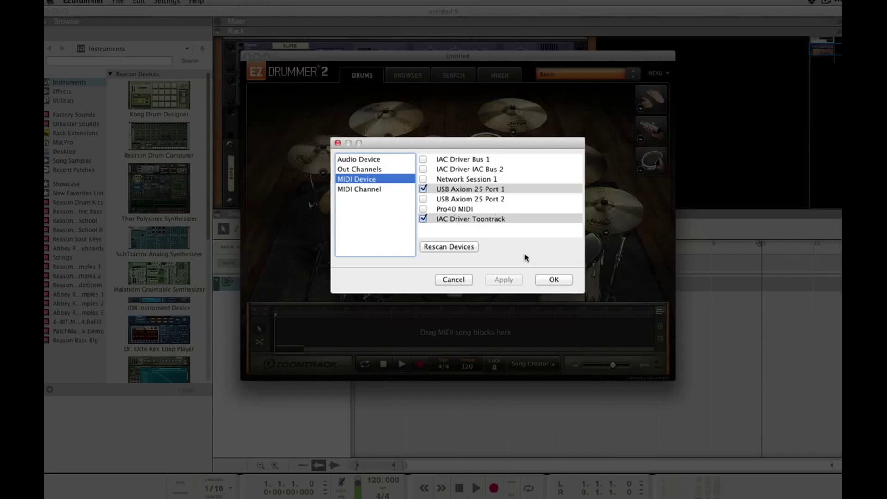
pyautogui.click(553, 280)
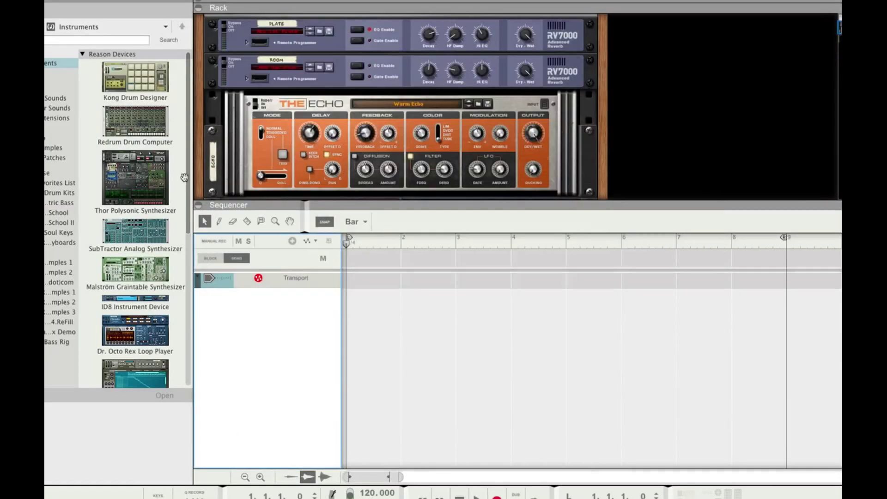
pyautogui.scroll(-2, 153, 278)
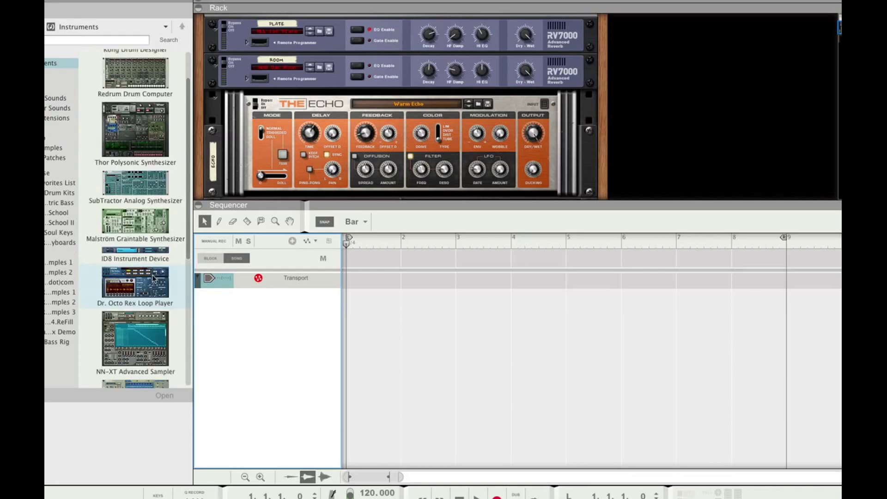
pyautogui.scroll(-3, 154, 279)
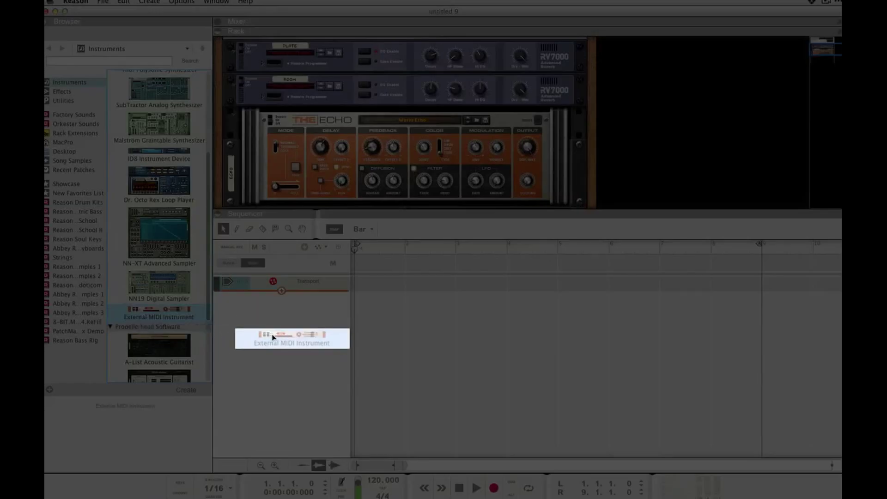
# Step: Add an External MIDI Instrument track, EMI 1, with its MIDI port set to IAC Driver Toontrack
pyautogui.moveTo(116, 310); pyautogui.dragTo(256, 312)
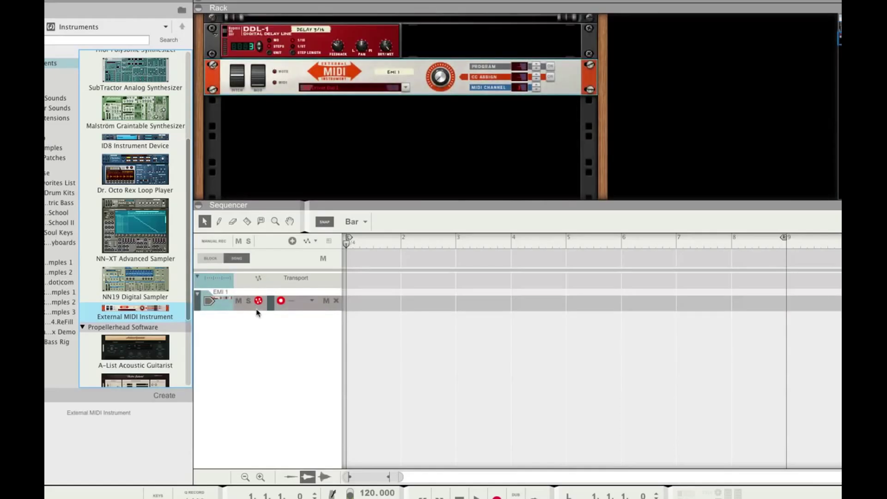
pyautogui.click(311, 87)
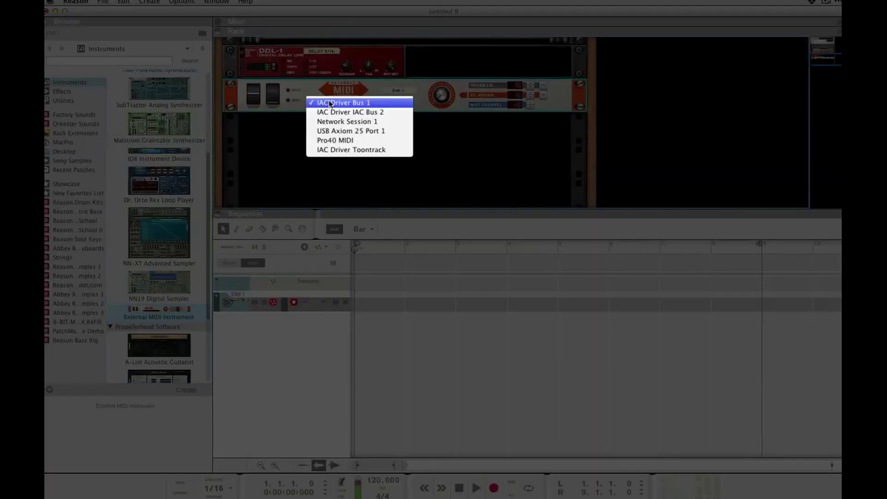
pyautogui.click(344, 152)
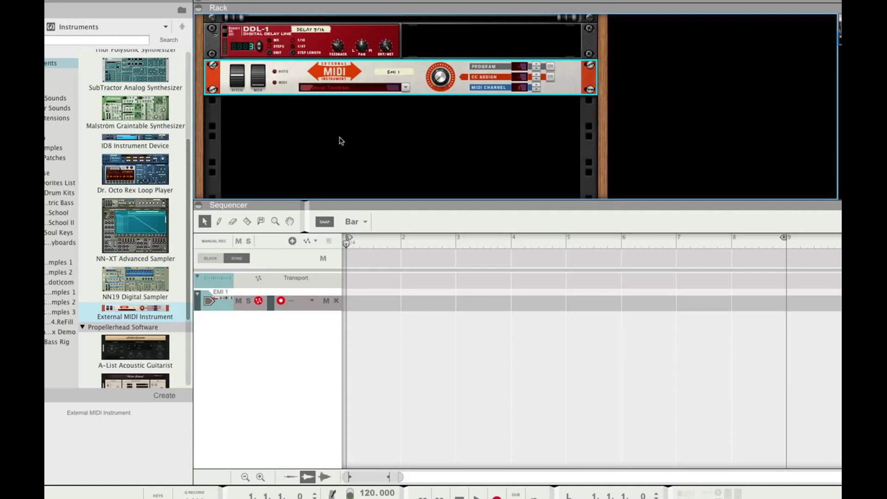
# Step: Record a six-bar drum clip on EMI 1, then rewind and play it back
pyautogui.hotkey('ctrl', 'Return')
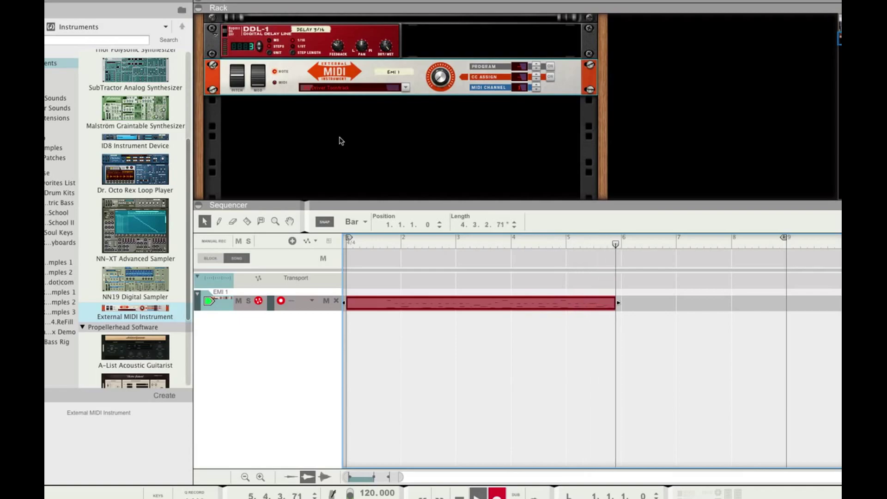
pyautogui.press('space')
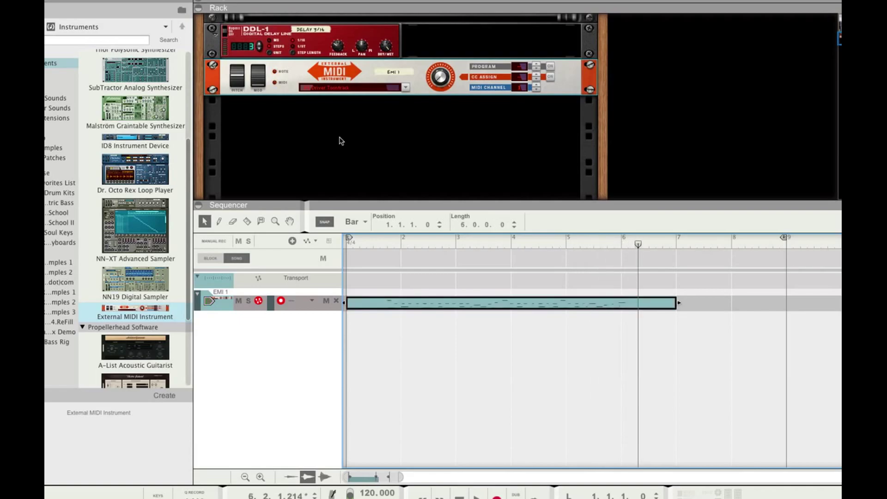
pyautogui.press('Return')
pyautogui.press('space')
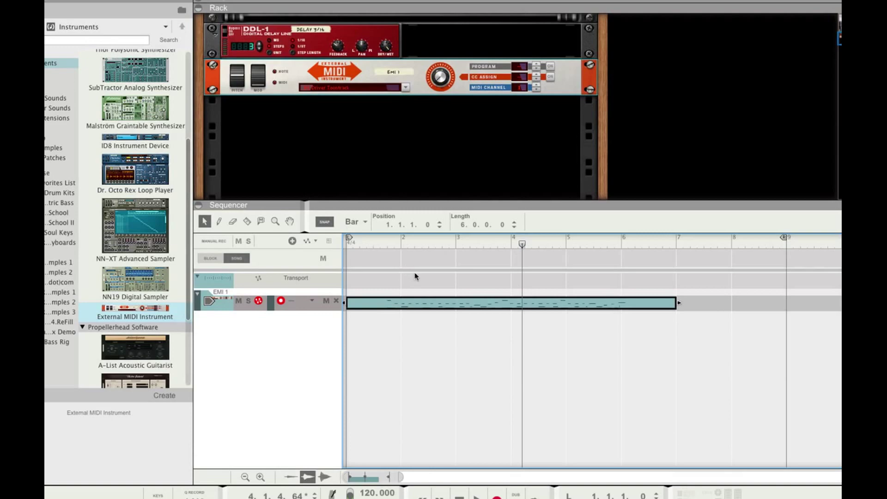
# Step: In EZdrummer 2, select the '01. Hats 4th Hard Closed' variation of Funk/Rock Groove 01
pyautogui.hotkey('ctrl', 'Up')
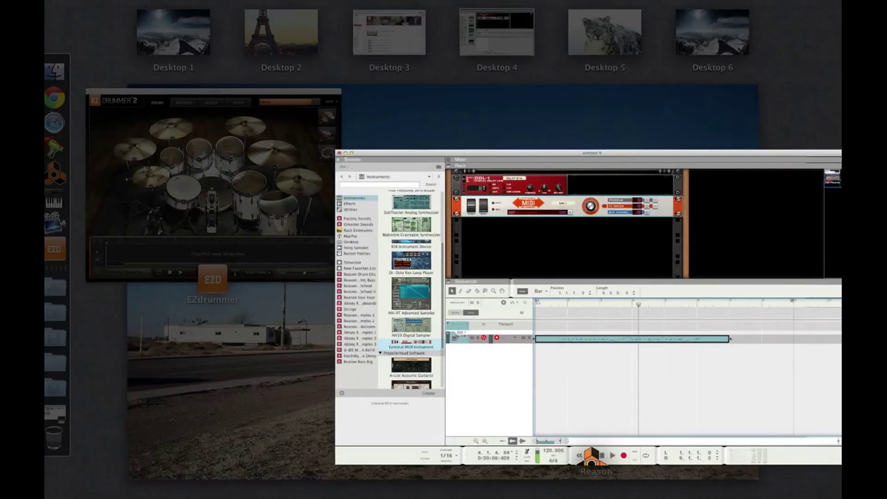
pyautogui.click(199, 178)
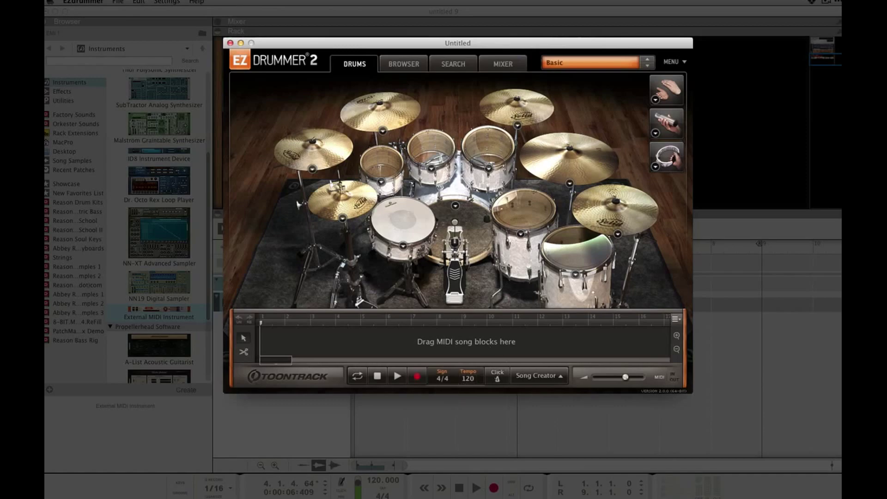
pyautogui.click(402, 66)
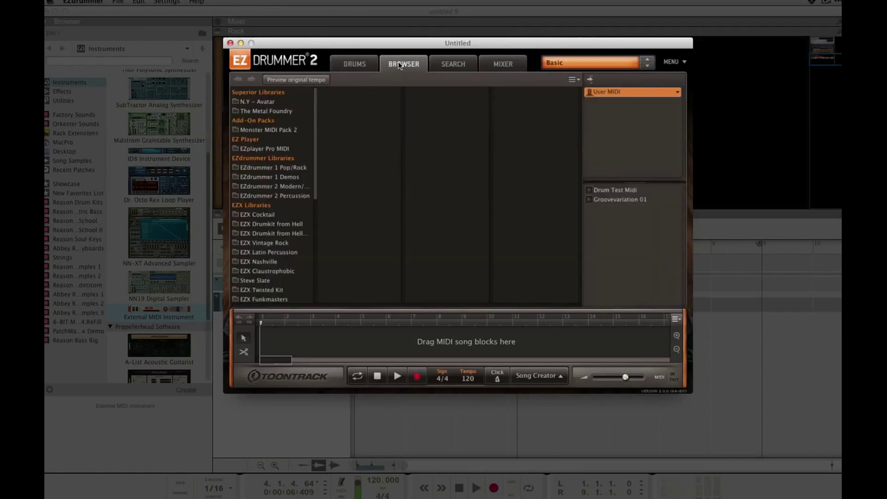
pyautogui.click(292, 167)
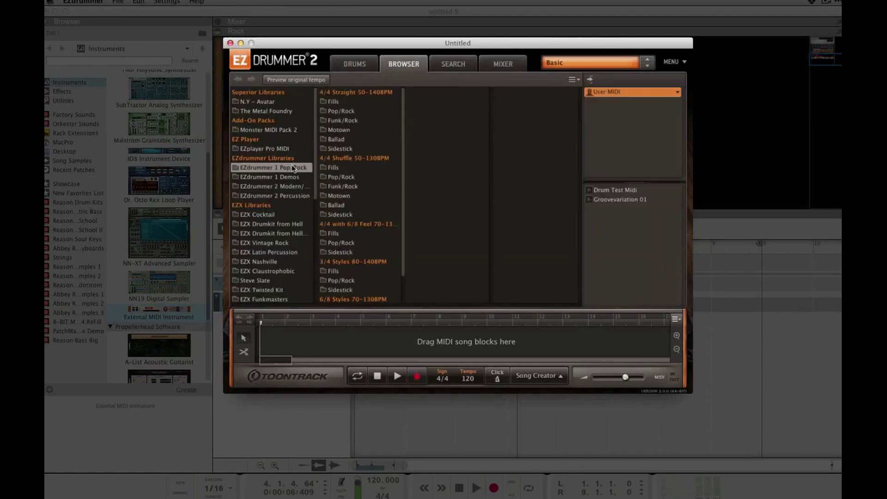
pyautogui.click(361, 122)
pyautogui.click(436, 103)
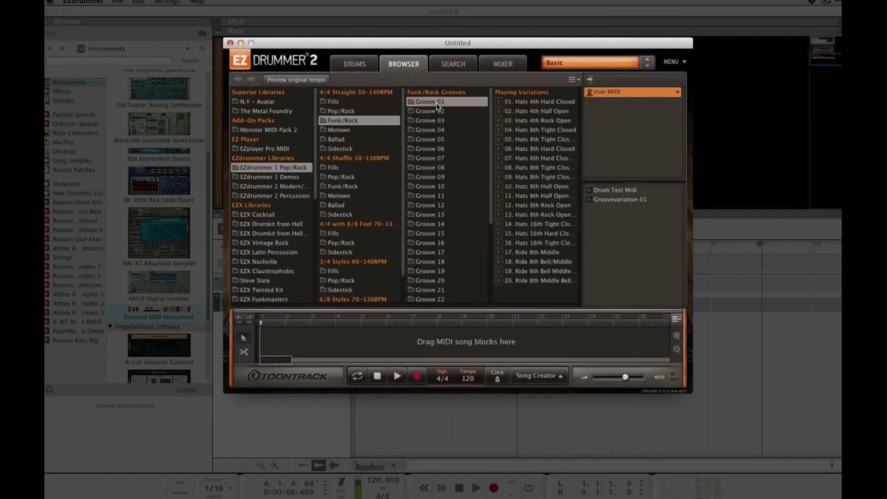
pyautogui.click(497, 103)
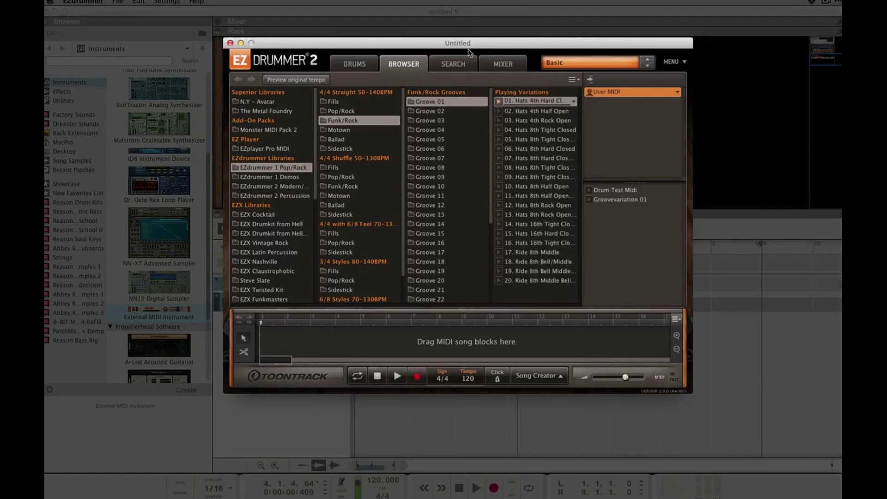
# Step: Drag the hats groove into Reason's sequencer and EZdrummer's song track, then close the plugin
pyautogui.moveTo(465, 44)
pyautogui.mouseDown()
pyautogui.moveTo(584, 84)
pyautogui.moveTo(604, 24)
pyautogui.mouseUp()
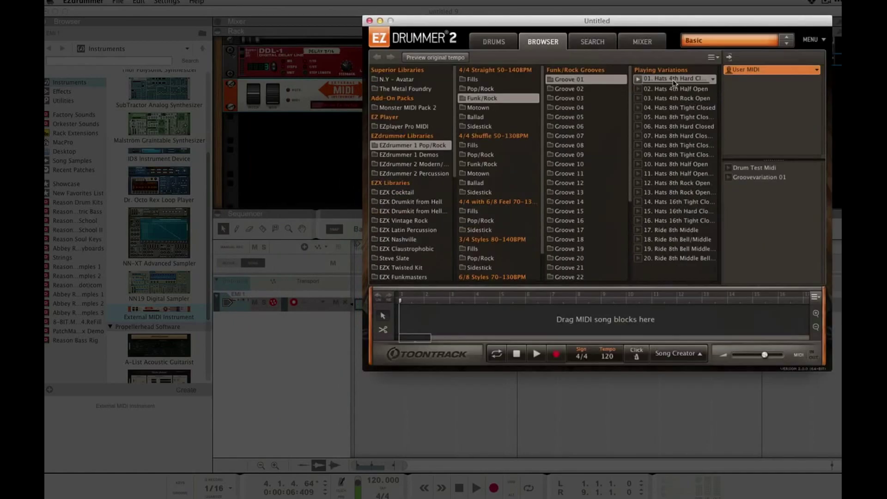
pyautogui.moveTo(672, 84)
pyautogui.mouseDown()
pyautogui.moveTo(361, 326)
pyautogui.moveTo(363, 333)
pyautogui.mouseUp()
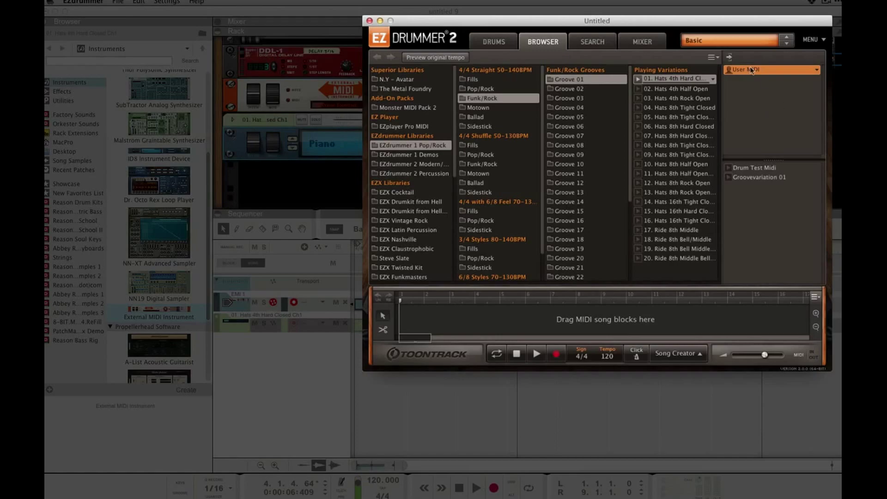
pyautogui.moveTo(677, 78); pyautogui.dragTo(418, 323)
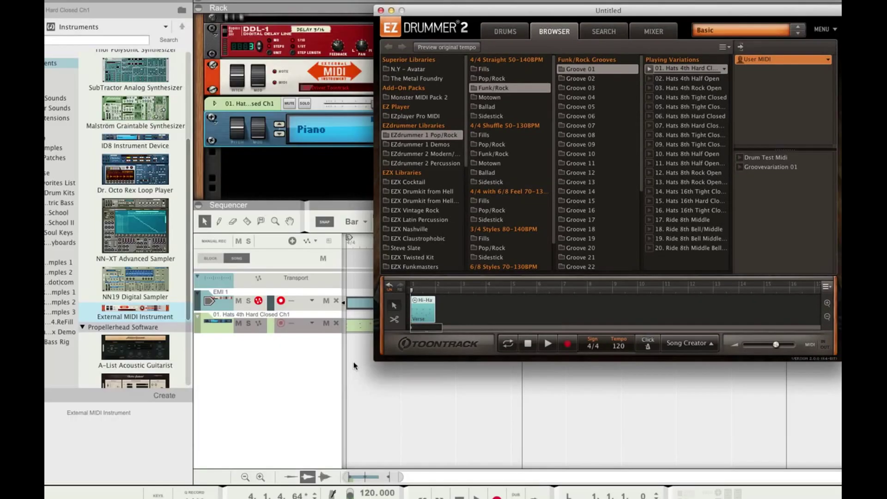
pyautogui.click(361, 361)
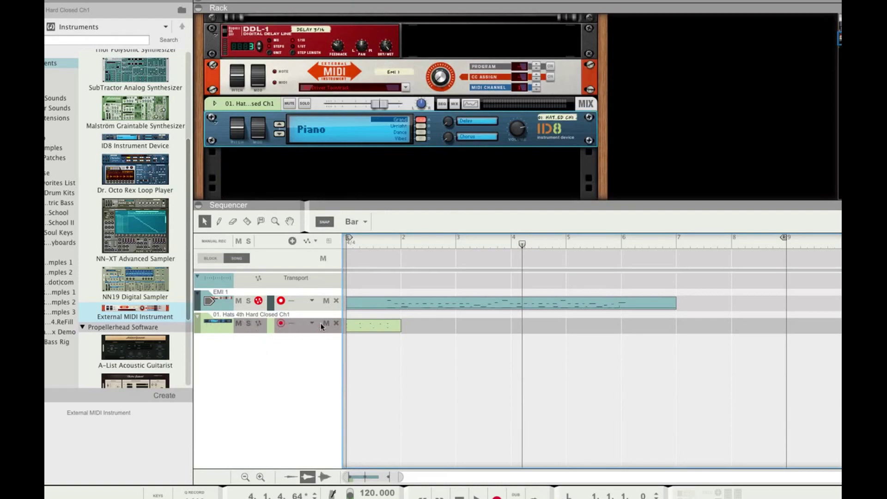
# Step: Delete the old EMI 1 clip and move the hats groove clip onto the EMI 1 lane
pyautogui.click(407, 305)
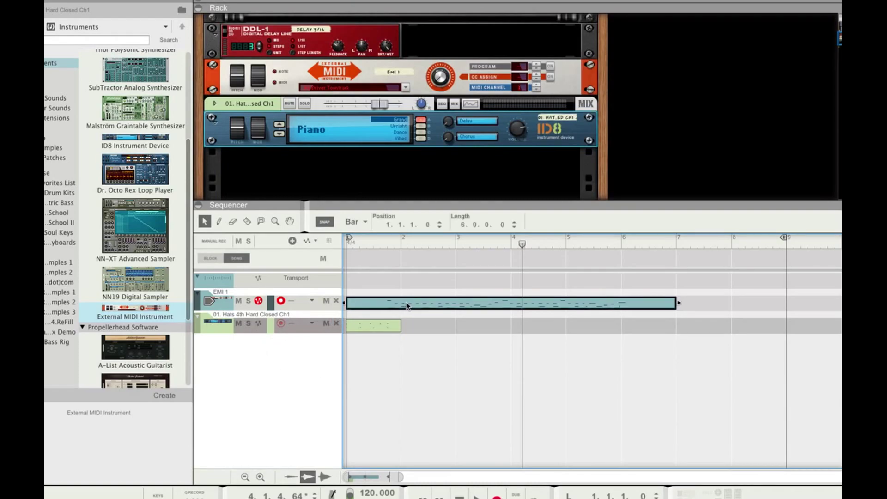
pyautogui.press('Delete')
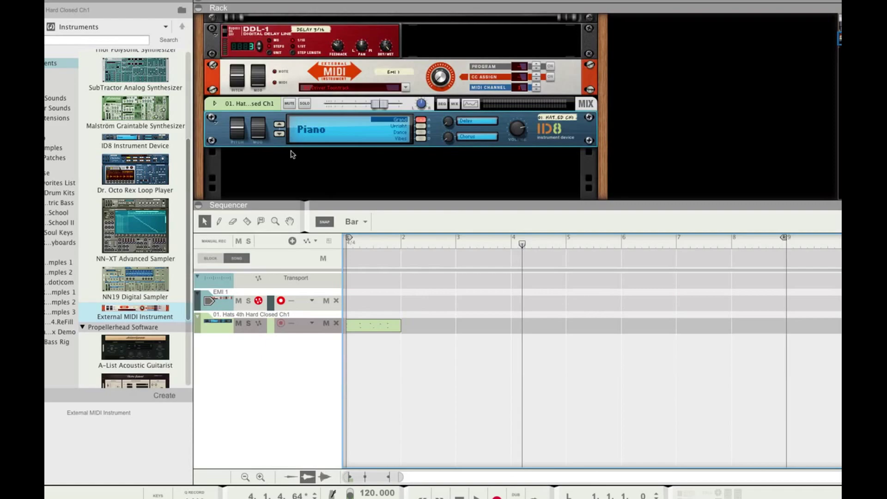
pyautogui.click(229, 323)
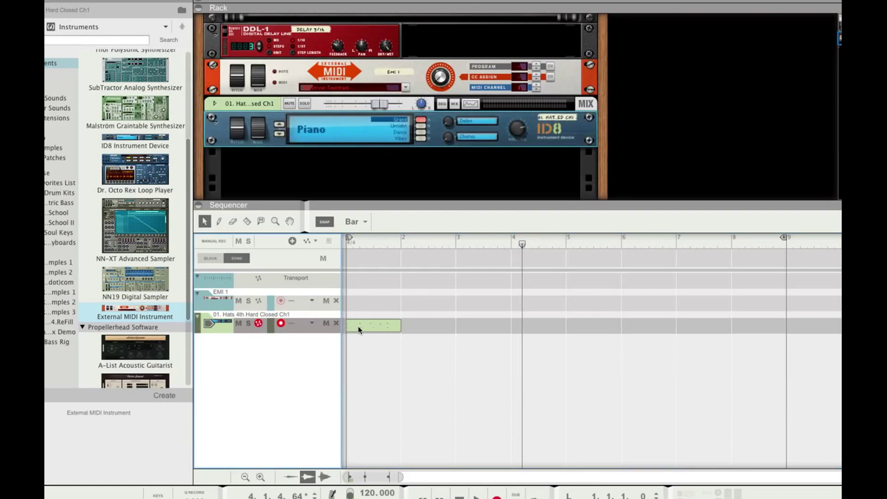
pyautogui.click(358, 328)
pyautogui.moveTo(358, 314); pyautogui.dragTo(358, 313)
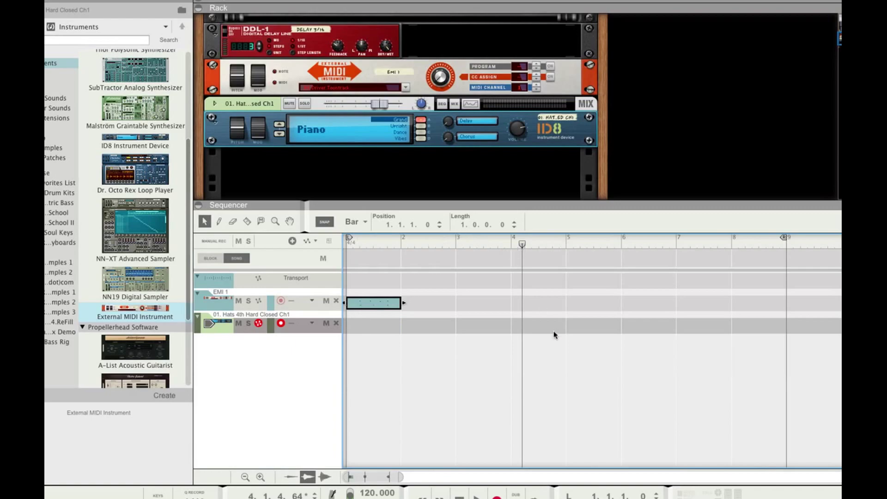
# Step: Move the loop end to bar 2, play the looped bar, then bring EZdrummer 2 forward
pyautogui.moveTo(783, 239)
pyautogui.mouseDown()
pyautogui.moveTo(453, 243)
pyautogui.moveTo(403, 262)
pyautogui.mouseUp()
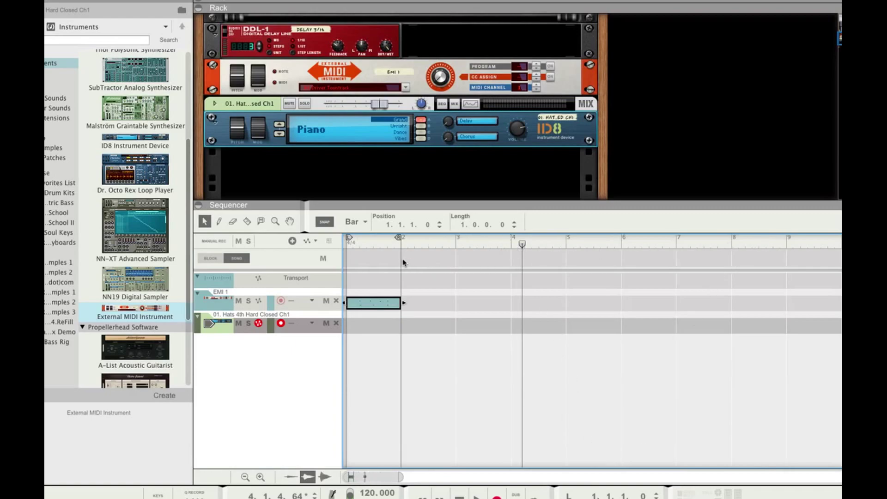
pyautogui.click(569, 495)
pyautogui.press('space')
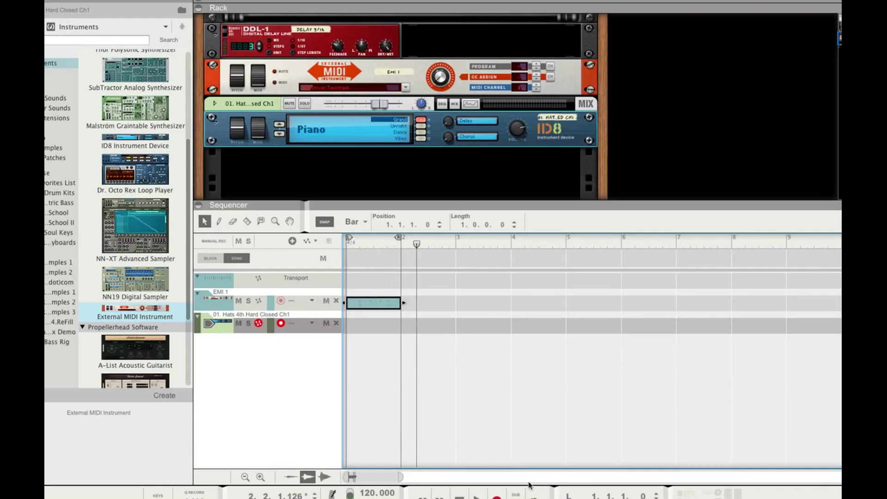
pyautogui.click(459, 494)
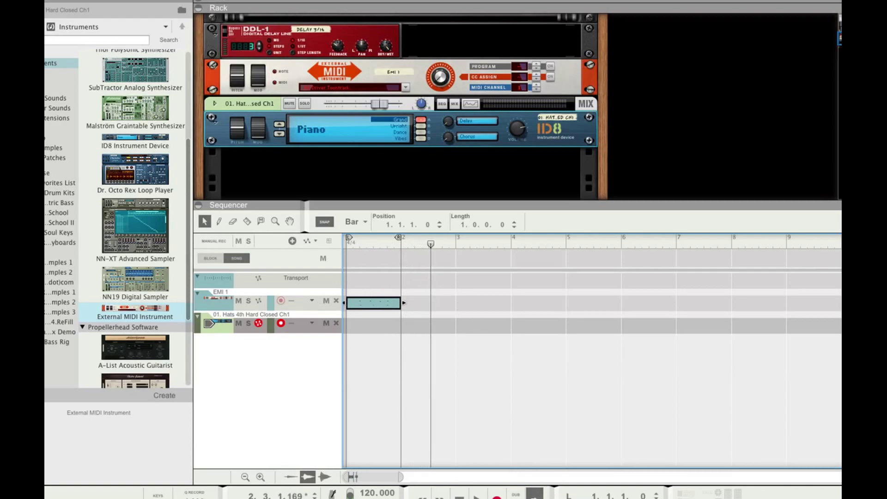
pyautogui.click(459, 495)
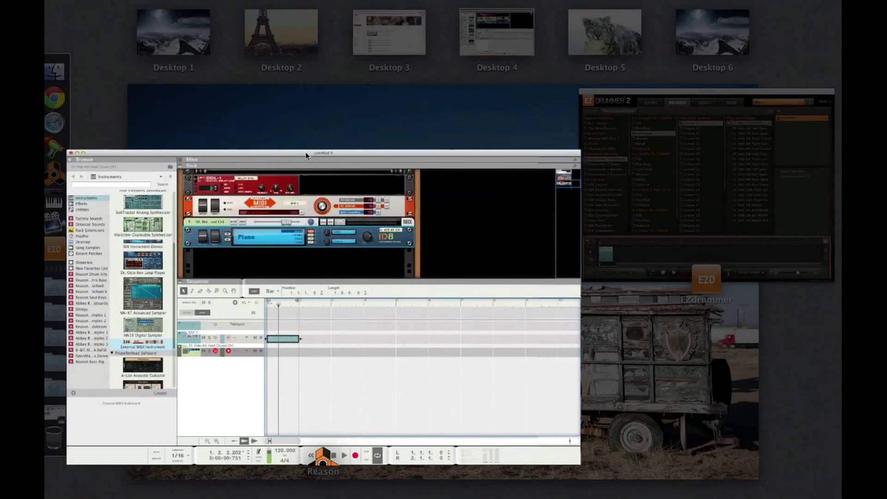
pyautogui.click(652, 201)
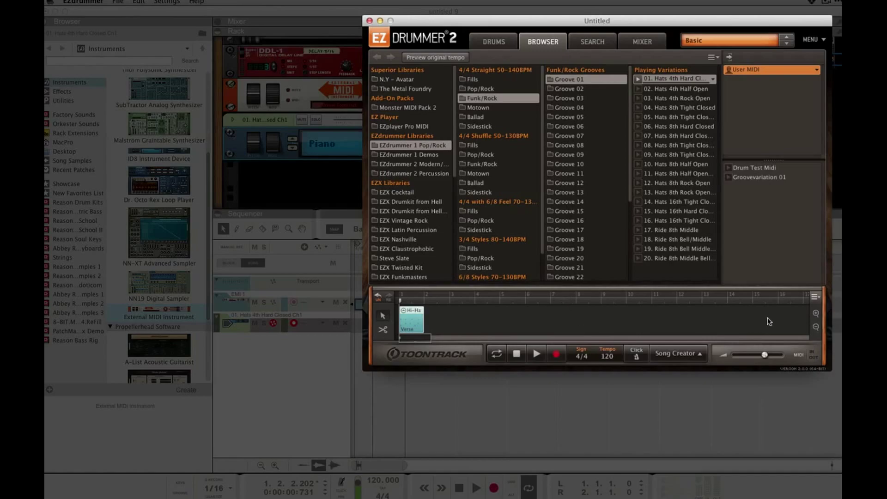
# Step: Check the song track's Track menu, move EZdrummer aside, and open the ID8 category list
pyautogui.click(815, 296)
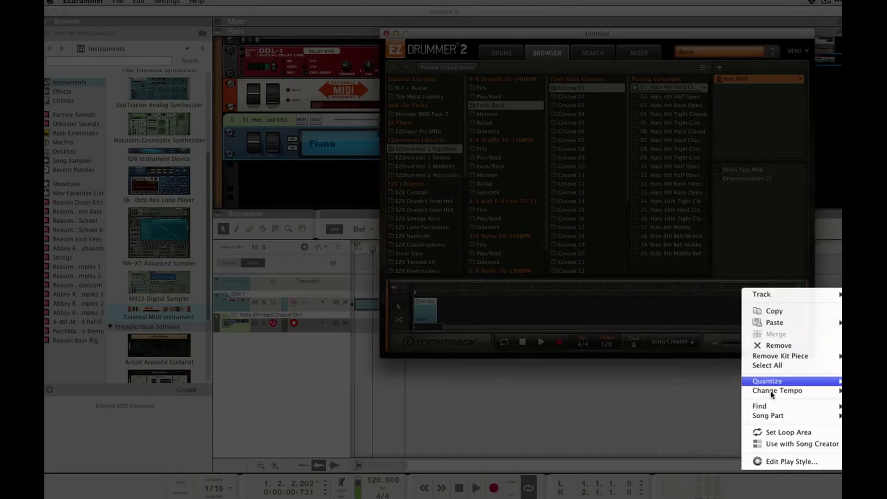
pyautogui.moveTo(797, 300)
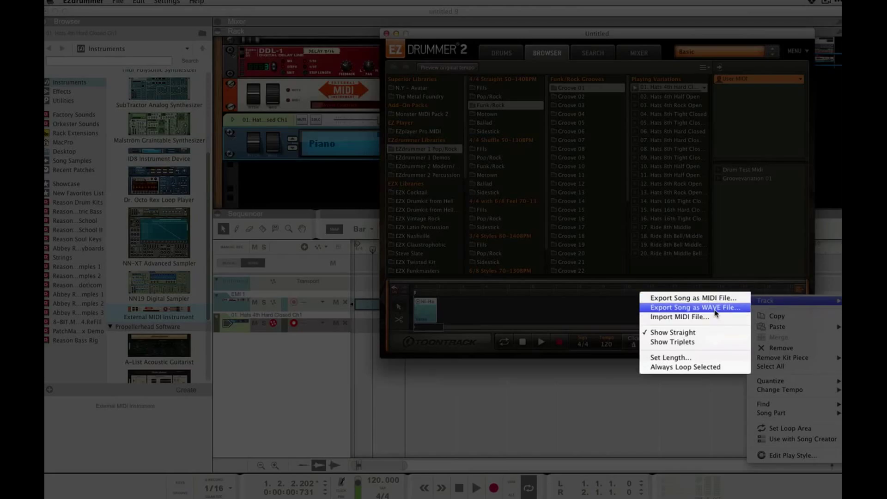
pyautogui.click(607, 313)
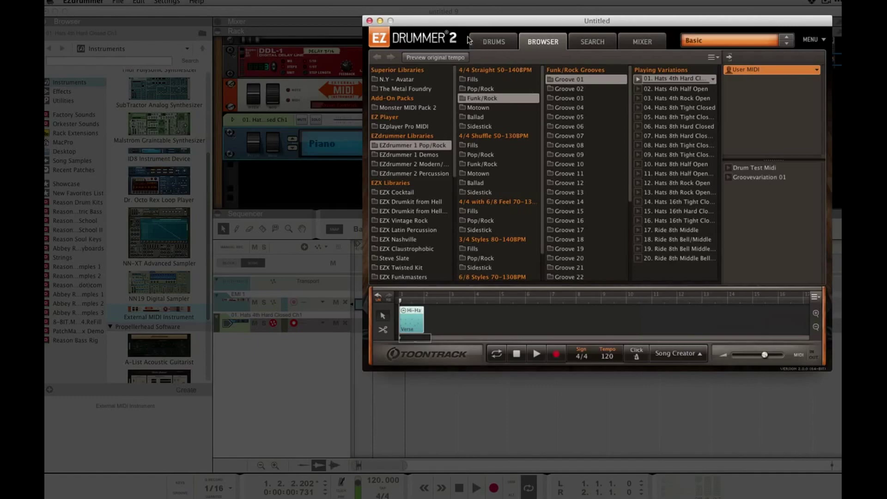
pyautogui.moveTo(434, 27); pyautogui.dragTo(510, 24)
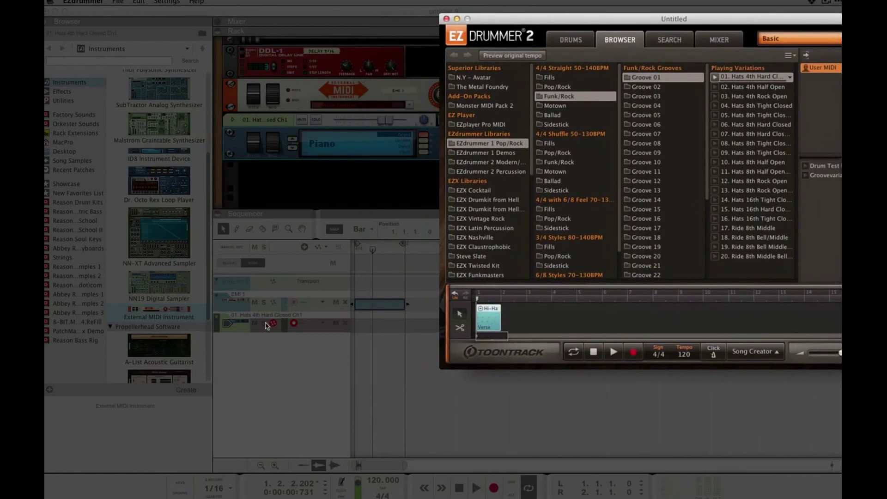
pyautogui.click(331, 143)
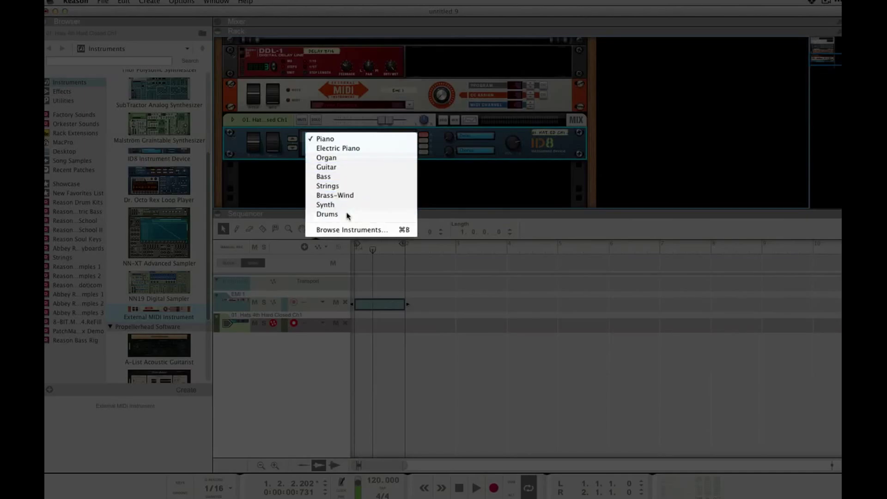
# Step: Set the ID8 to the Drums Pop kit, move the hats clip to the Hats lane, and play it
pyautogui.click(347, 213)
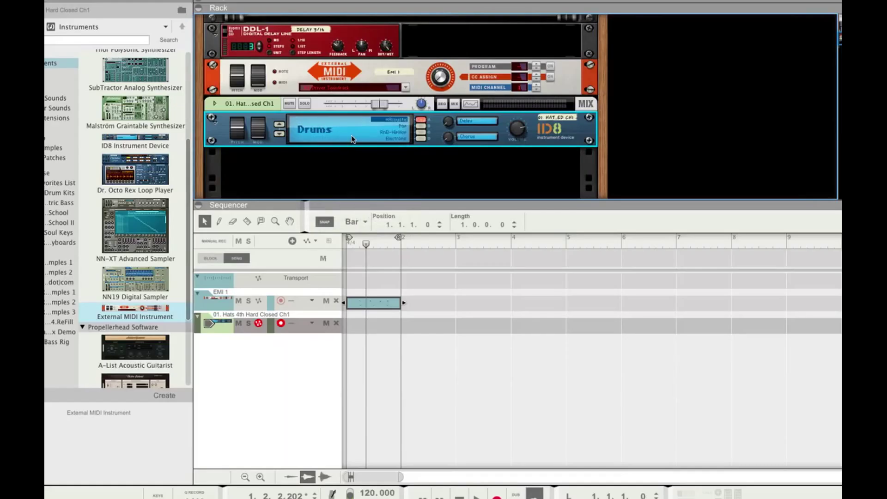
pyautogui.click(402, 127)
pyautogui.moveTo(376, 303); pyautogui.dragTo(373, 317)
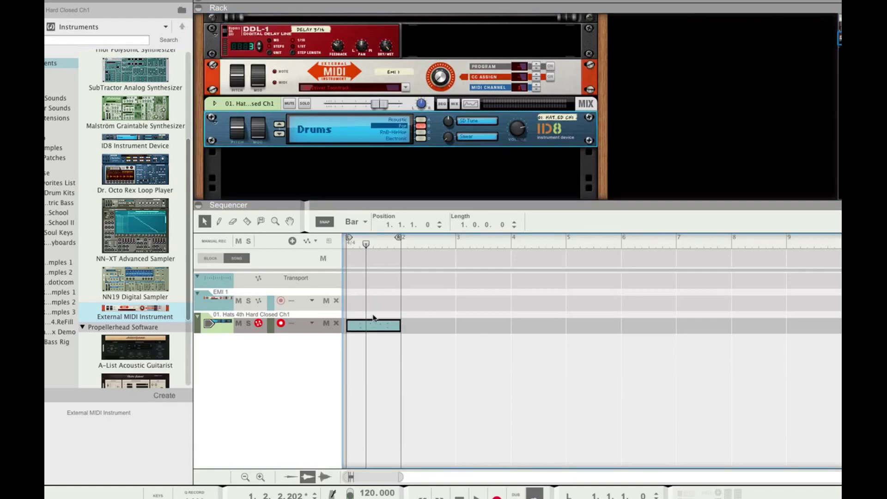
pyautogui.doubleClick(380, 327)
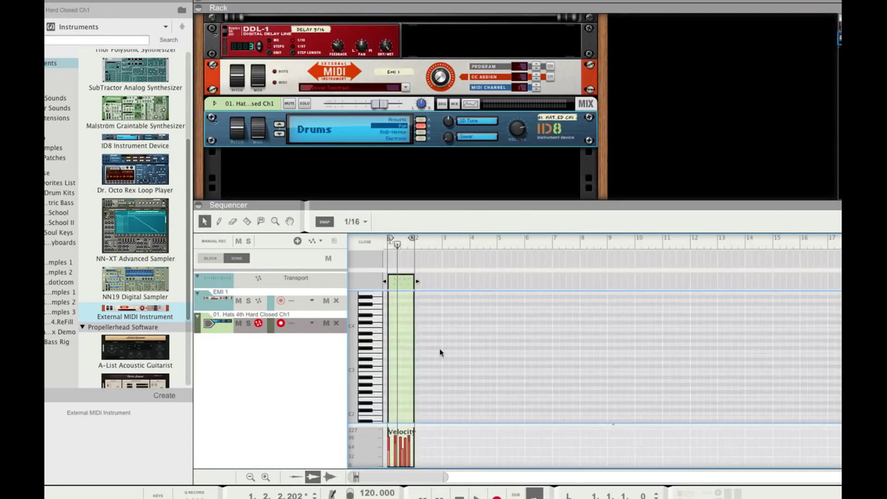
pyautogui.press('space')
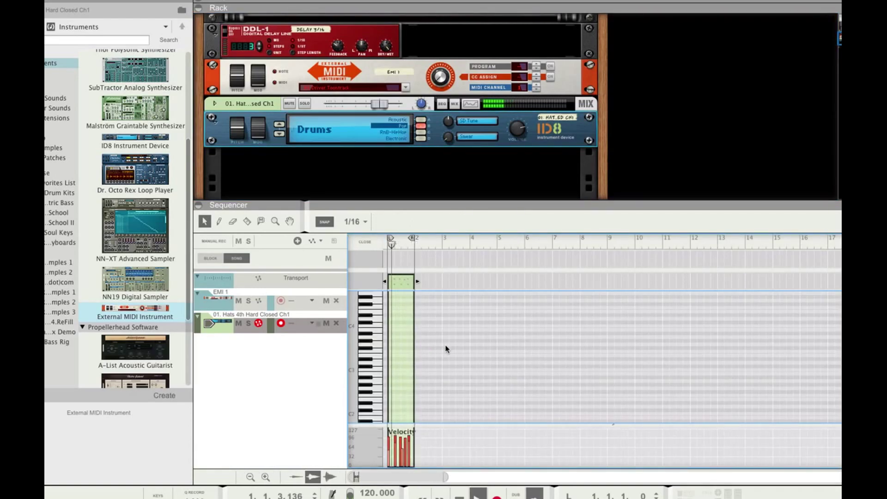
pyautogui.press('space')
pyautogui.click(399, 282)
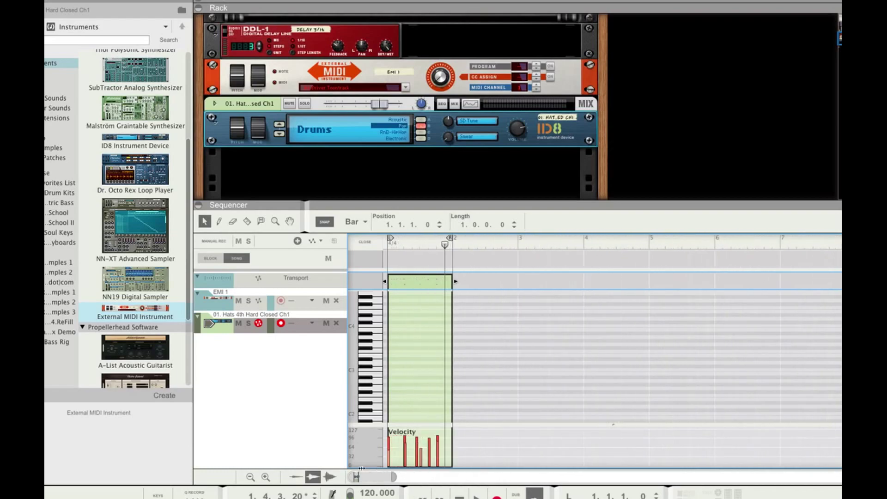
pyautogui.moveTo(443, 478); pyautogui.dragTo(374, 479)
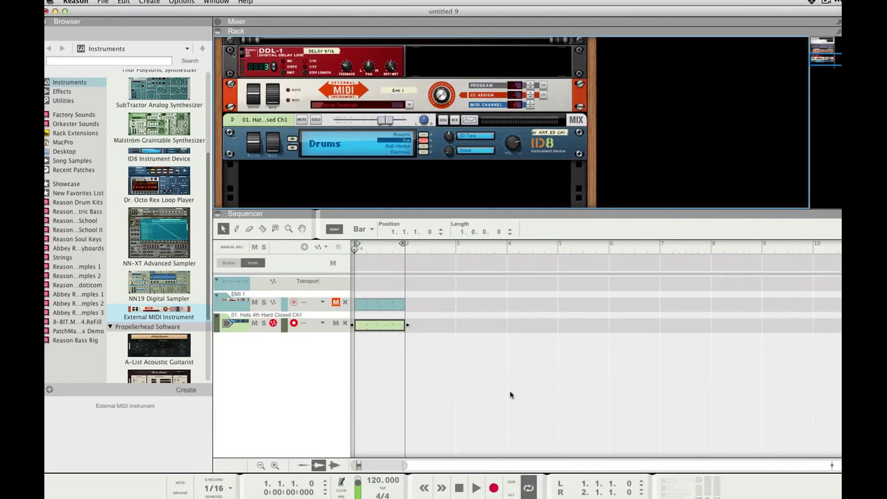